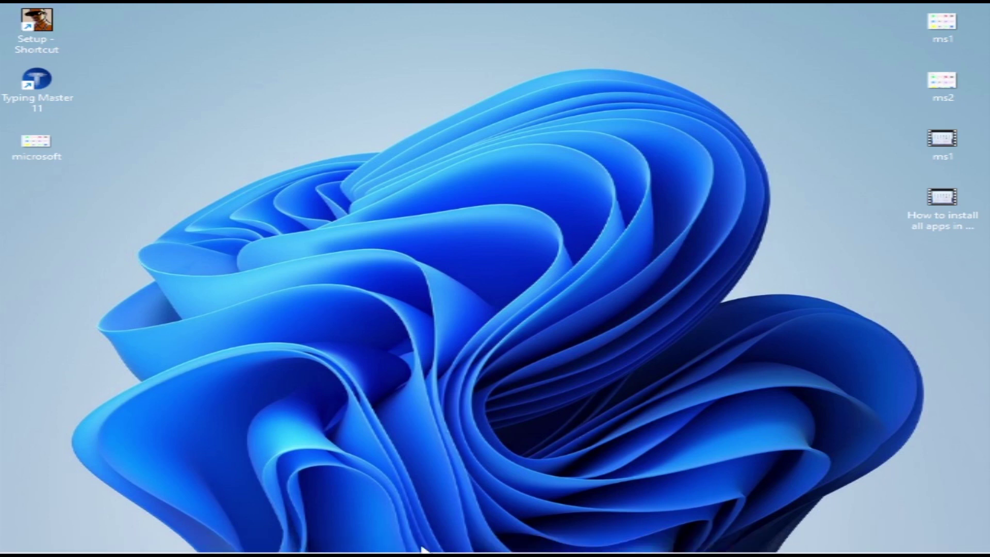
Step: Open the Microsoft Store and search for "typing master" using the recent search suggestion
{"action": "left_click", "coordinate": [401, 539]}
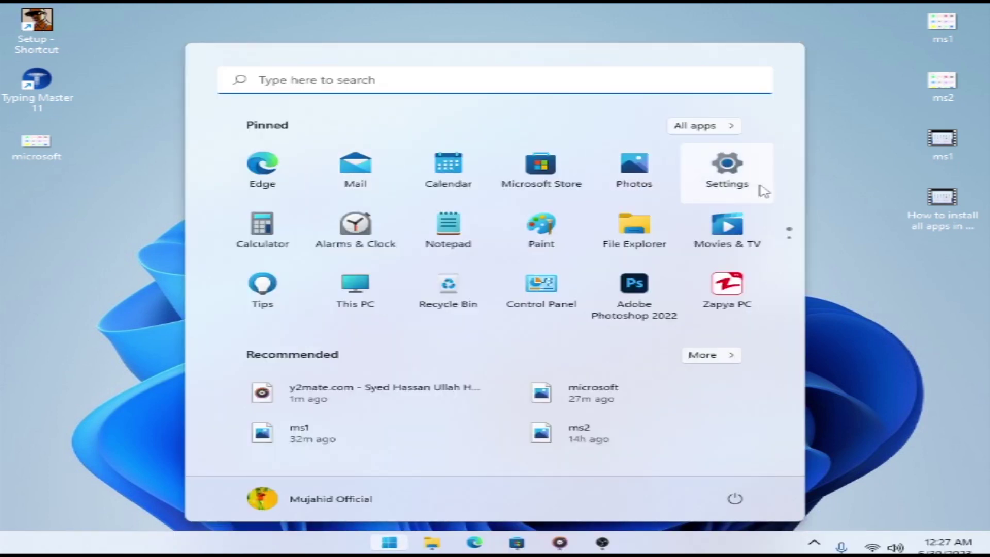
{"action": "left_click", "coordinate": [561, 172]}
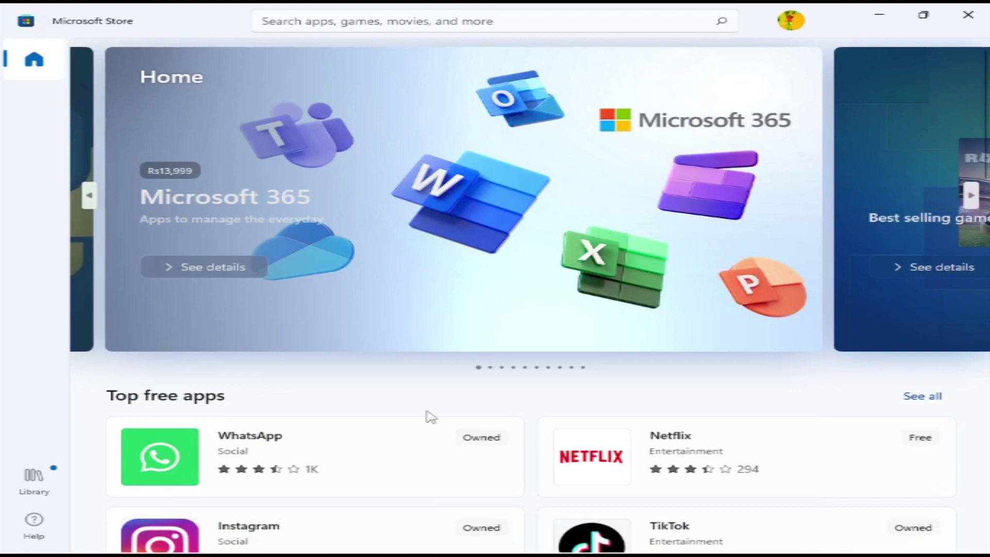
{"action": "scroll", "coordinate": [390, 417], "scroll_direction": "down", "scroll_amount": 1}
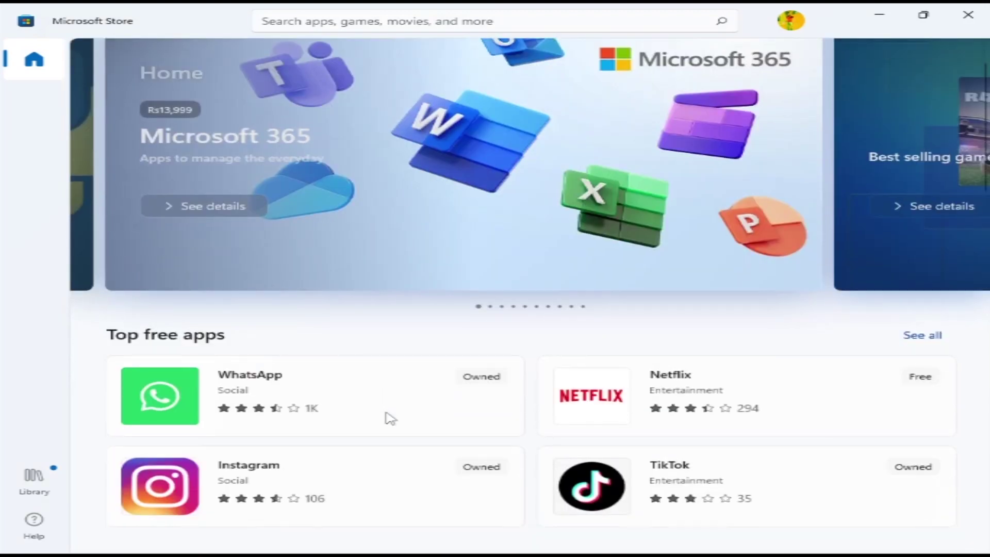
{"action": "scroll", "coordinate": [391, 418], "scroll_direction": "up", "scroll_amount": 1}
{"action": "left_click", "coordinate": [500, 21]}
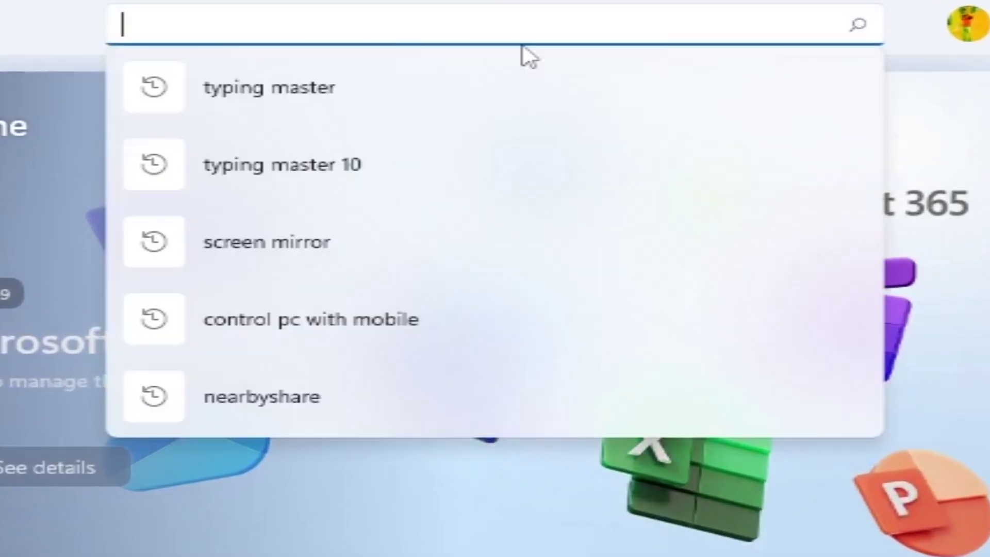
{"action": "left_click", "coordinate": [460, 83]}
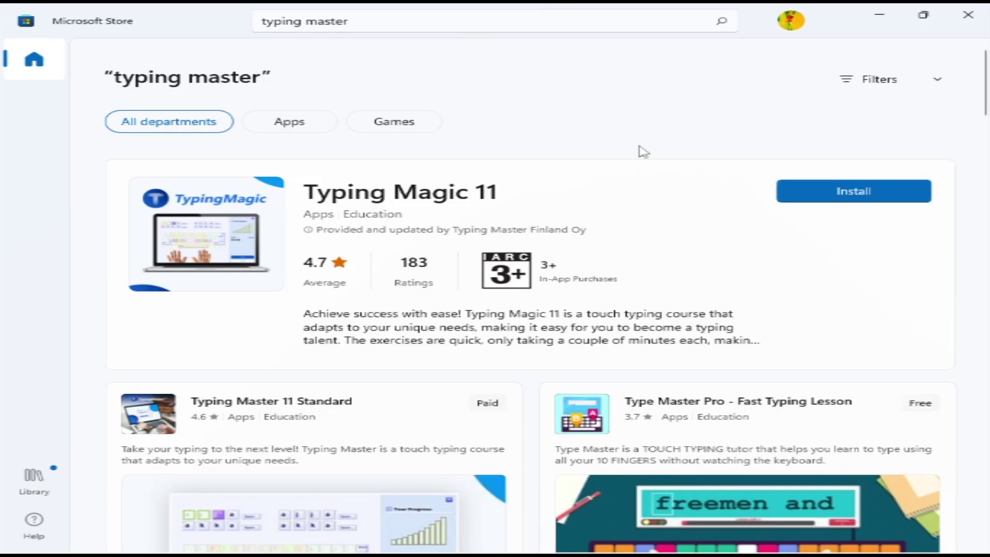
Step: Examine the Typing Magic 11 listing's screenshots, description and ratings, and return to the search results
{"action": "left_click", "coordinate": [643, 170]}
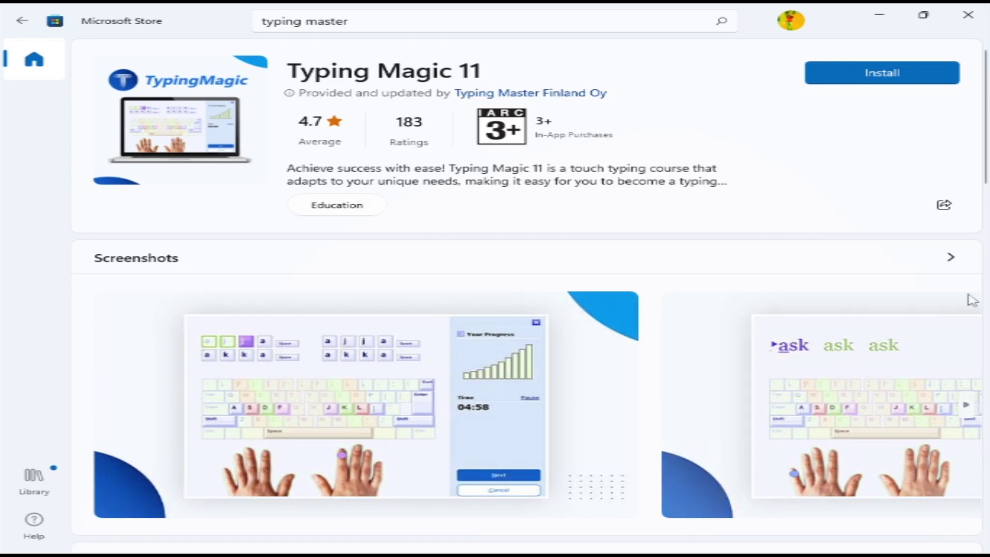
{"action": "left_click", "coordinate": [964, 411]}
{"action": "left_click", "coordinate": [965, 407]}
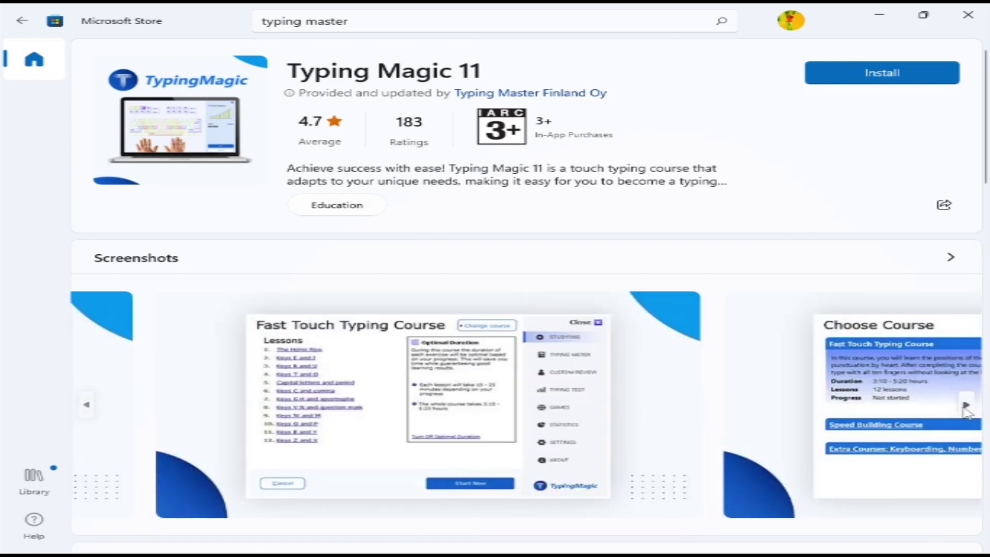
{"action": "left_click", "coordinate": [966, 406]}
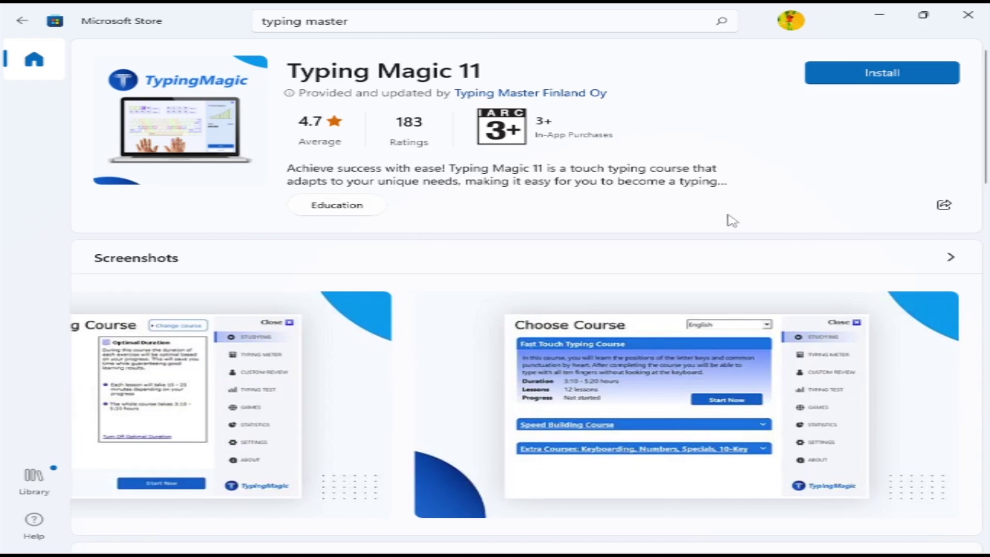
{"action": "scroll", "coordinate": [476, 232], "scroll_direction": "down", "scroll_amount": 5}
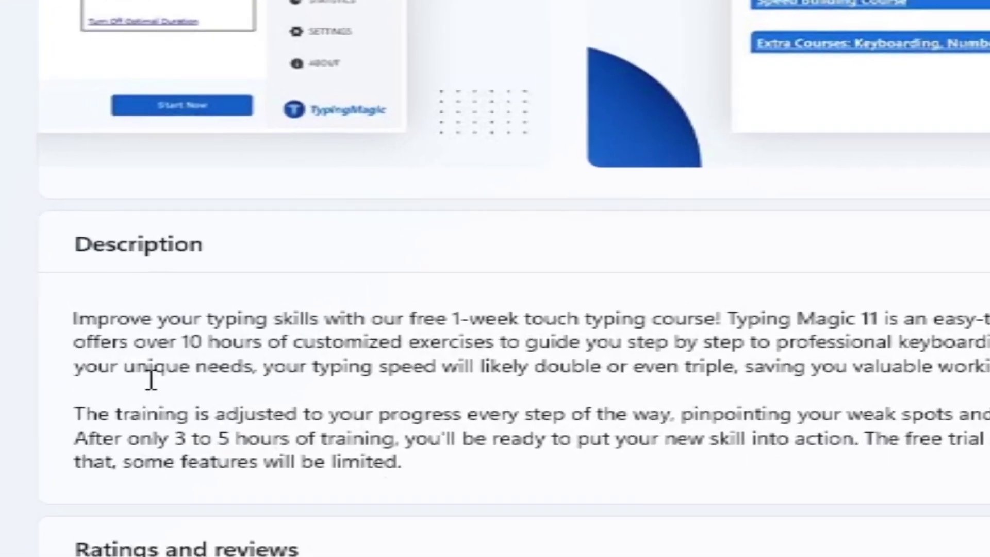
{"action": "left_click_drag", "start_coordinate": [88, 325], "coordinate": [460, 455]}
{"action": "left_click", "coordinate": [451, 513]}
{"action": "scroll", "coordinate": [432, 514], "scroll_direction": "down", "scroll_amount": 3}
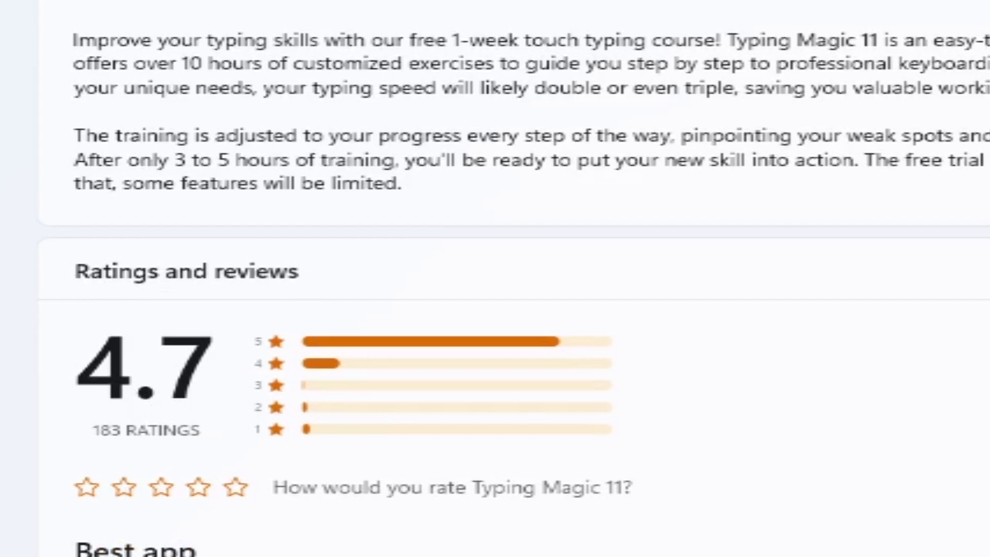
{"action": "scroll", "coordinate": [398, 289], "scroll_direction": "up", "scroll_amount": 10}
{"action": "left_click", "coordinate": [22, 20]}
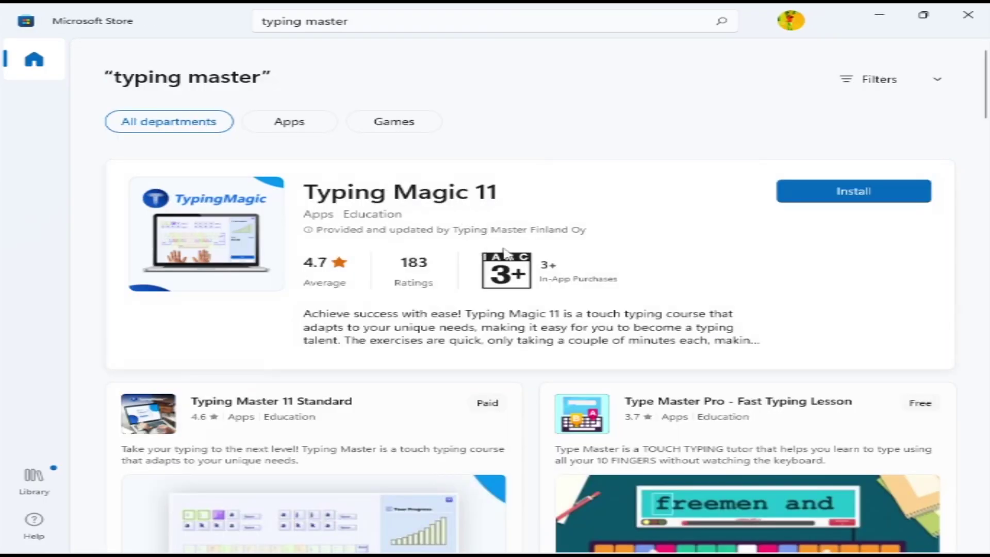
Step: Look through the first typing app results and open the Typing Master 10 listing
{"action": "scroll", "coordinate": [587, 274], "scroll_direction": "down", "scroll_amount": 5}
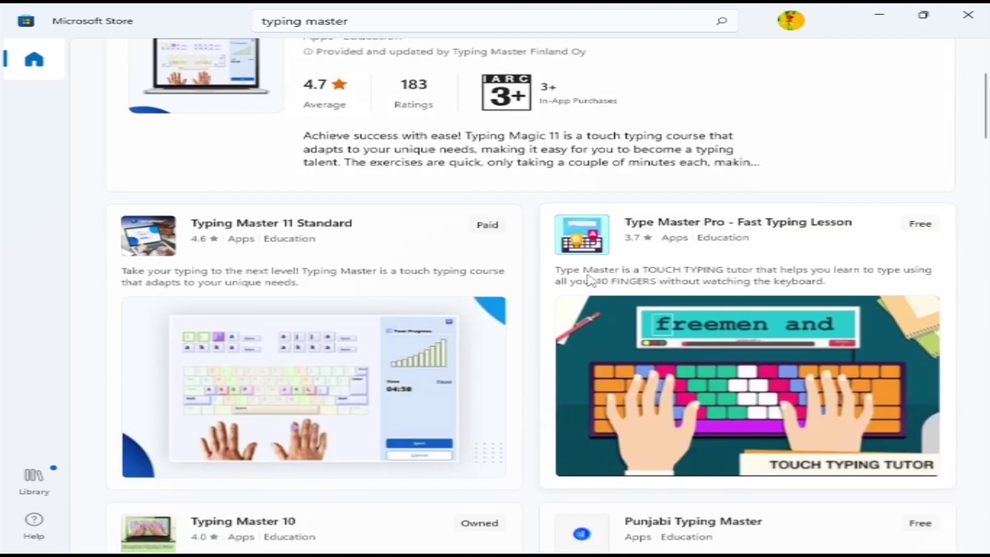
{"action": "scroll", "coordinate": [588, 279], "scroll_direction": "up", "scroll_amount": 5}
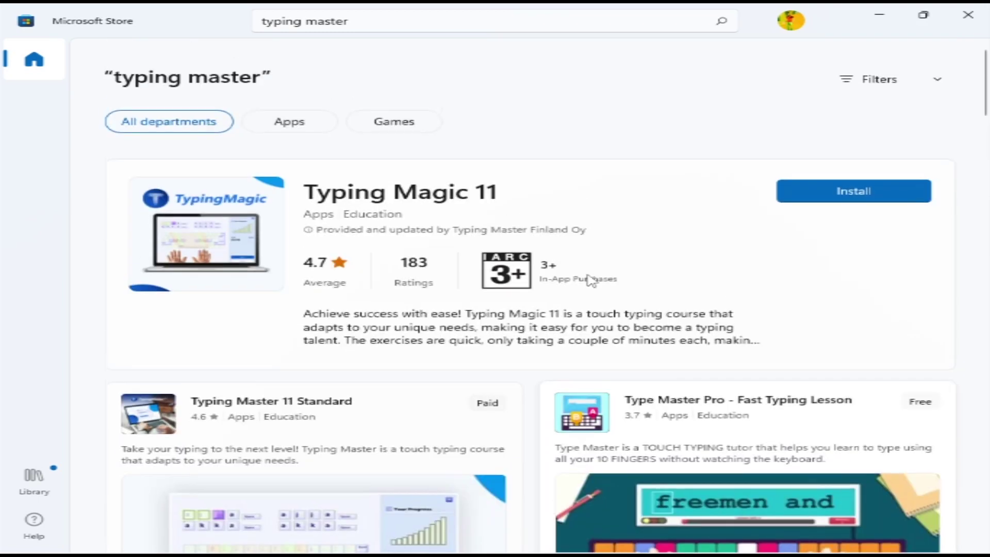
{"action": "scroll", "coordinate": [424, 327], "scroll_direction": "down", "scroll_amount": 3}
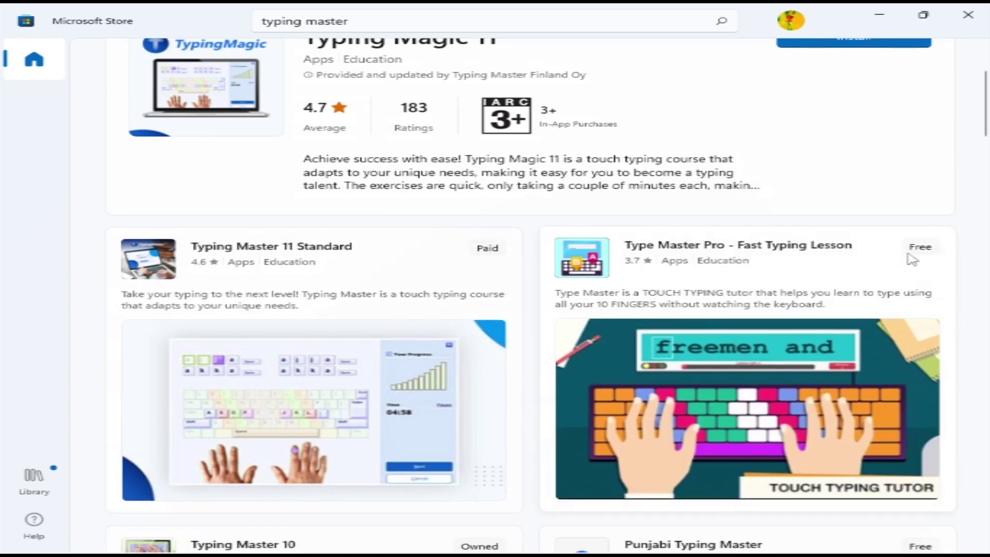
{"action": "scroll", "coordinate": [912, 260], "scroll_direction": "down", "scroll_amount": 6}
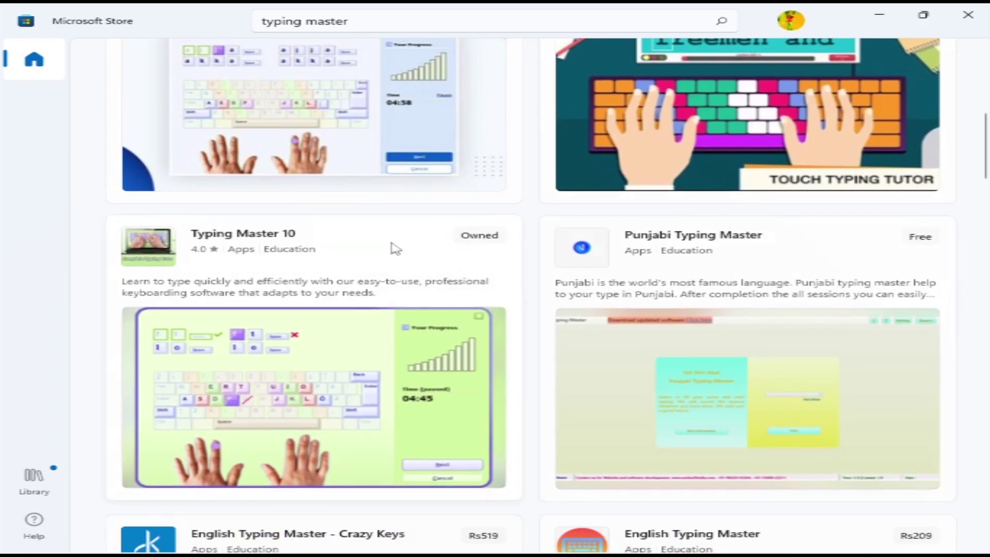
{"action": "left_click", "coordinate": [469, 254]}
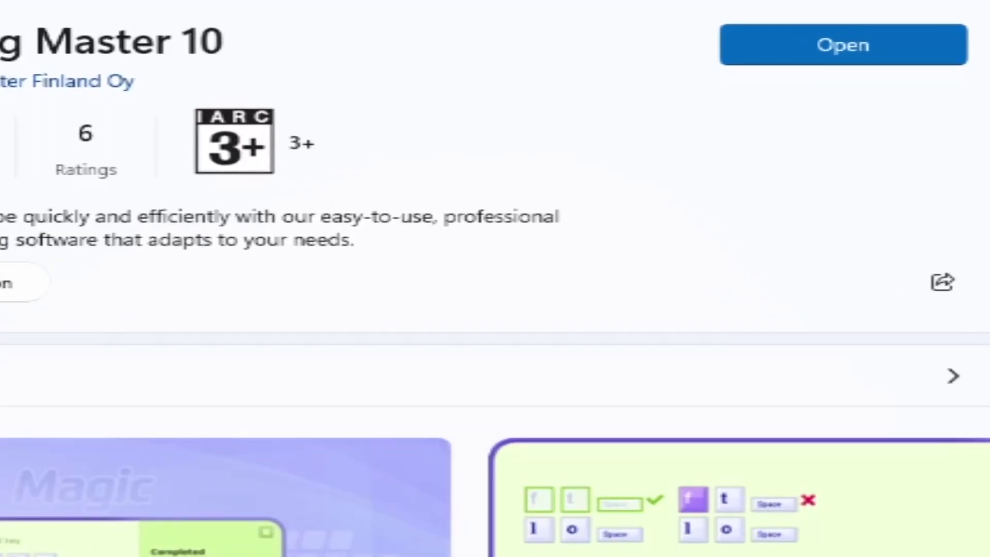
Step: Examine the Typing Master 10 listing's screenshots and full description
{"action": "left_click", "coordinate": [966, 407]}
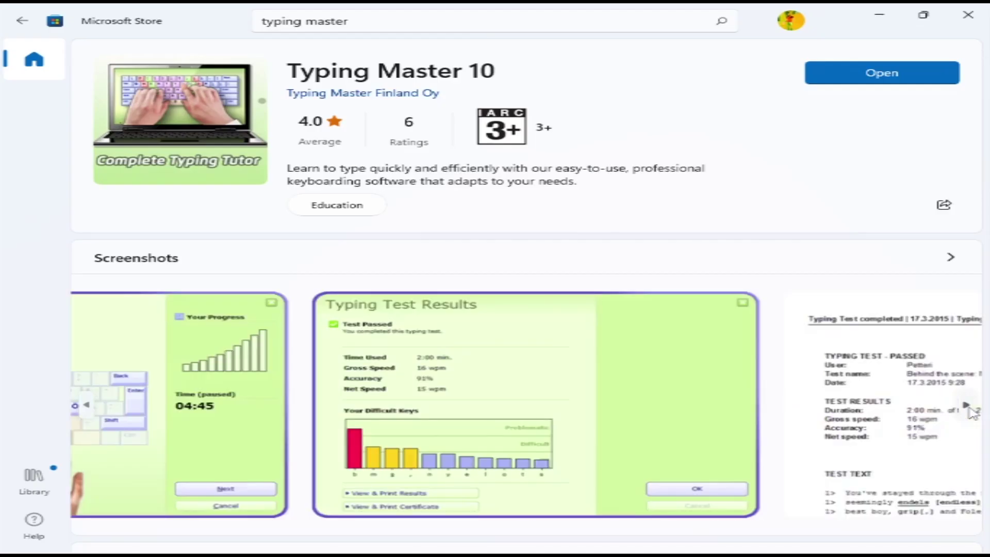
{"action": "left_click", "coordinate": [967, 406]}
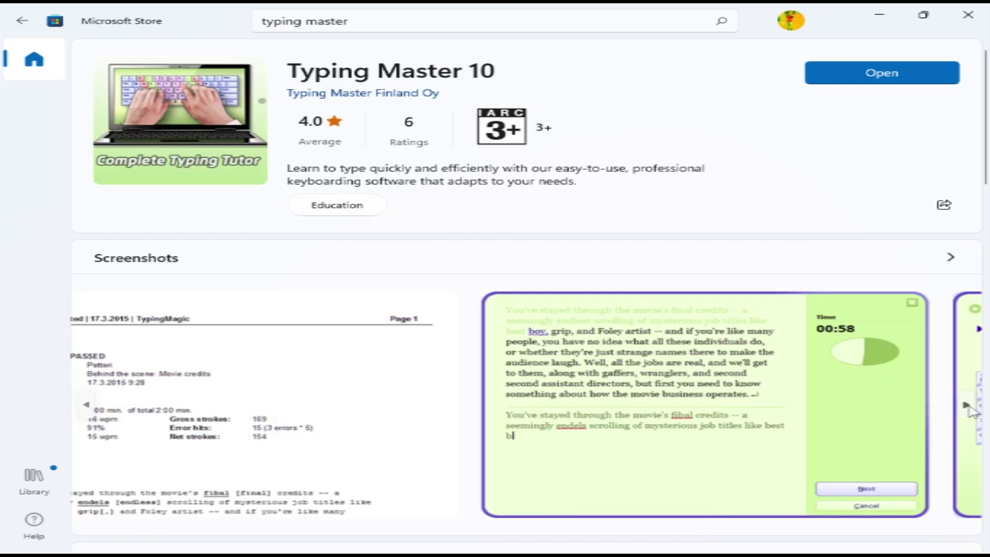
{"action": "left_click", "coordinate": [967, 408]}
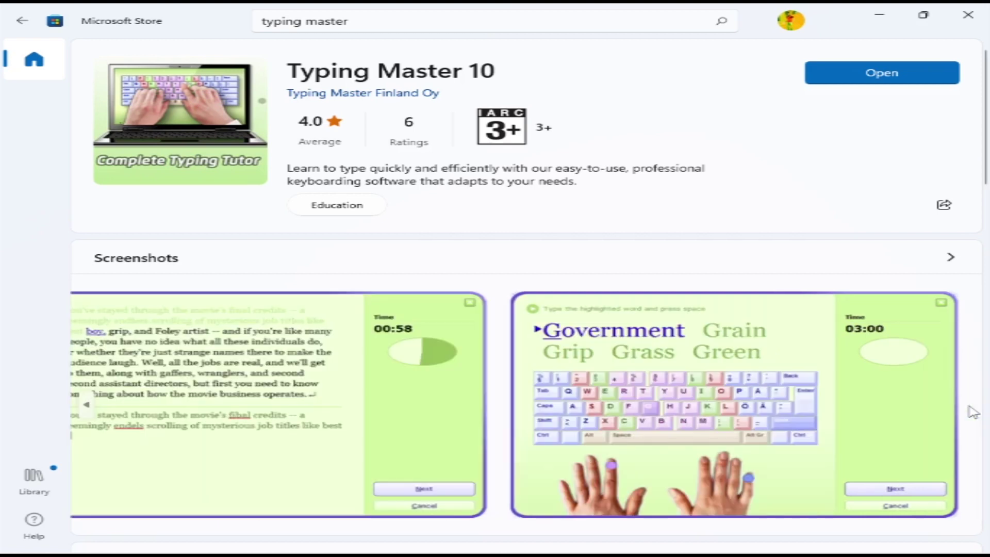
{"action": "scroll", "coordinate": [673, 381], "scroll_direction": "down", "scroll_amount": 7}
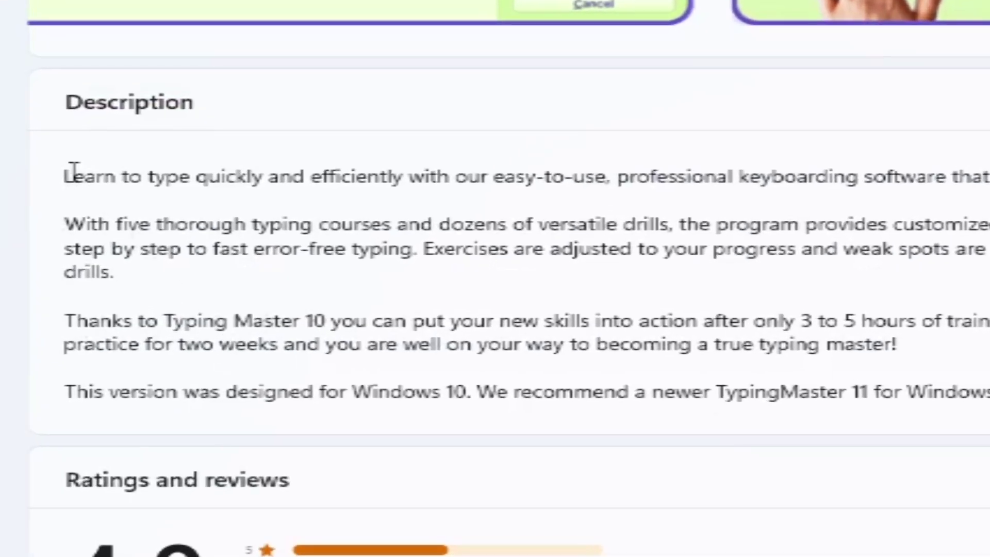
{"action": "left_click_drag", "start_coordinate": [74, 175], "coordinate": [984, 393]}
{"action": "left_click", "coordinate": [658, 498]}
{"action": "scroll", "coordinate": [232, 364], "scroll_direction": "down", "scroll_amount": 5}
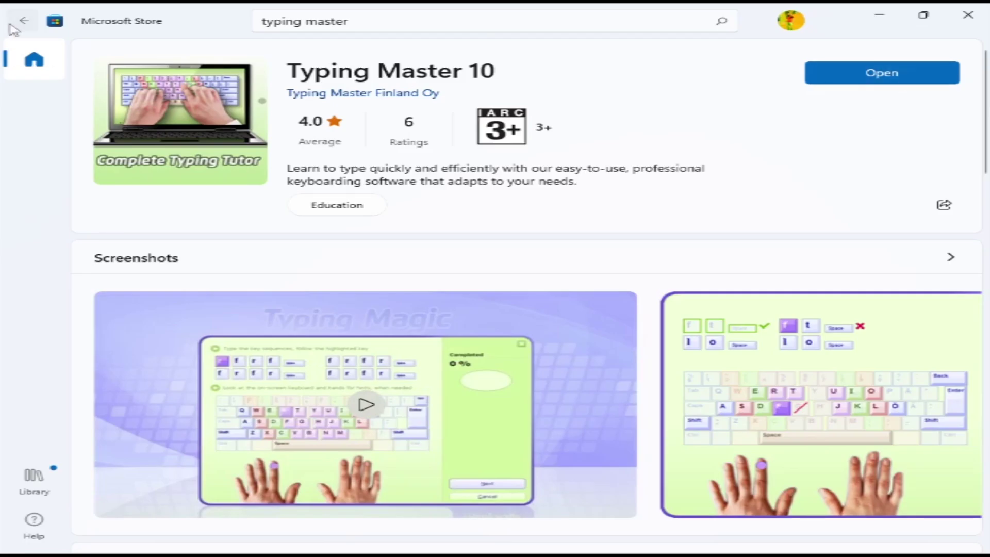
Step: Return to the search results and browse the remaining typing apps
{"action": "left_click", "coordinate": [12, 27]}
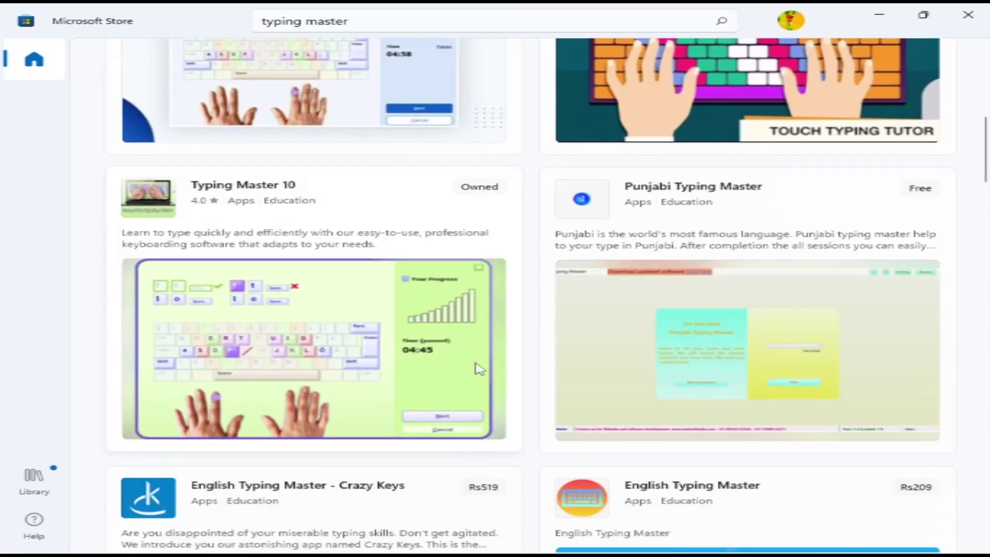
{"action": "scroll", "coordinate": [287, 336], "scroll_direction": "down", "scroll_amount": 10}
{"action": "scroll", "coordinate": [287, 336], "scroll_direction": "down", "scroll_amount": 15}
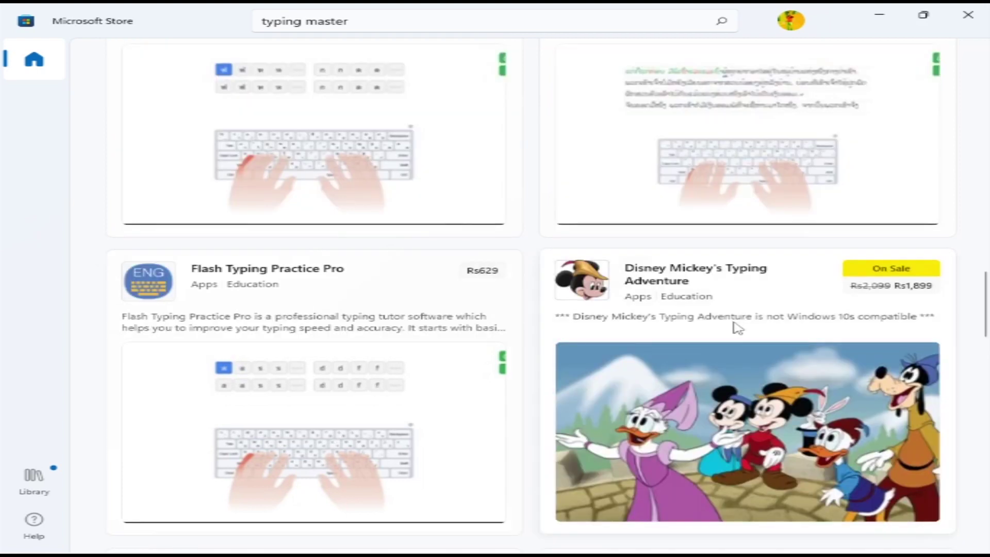
{"action": "scroll", "coordinate": [983, 363], "scroll_direction": "down", "scroll_amount": 9}
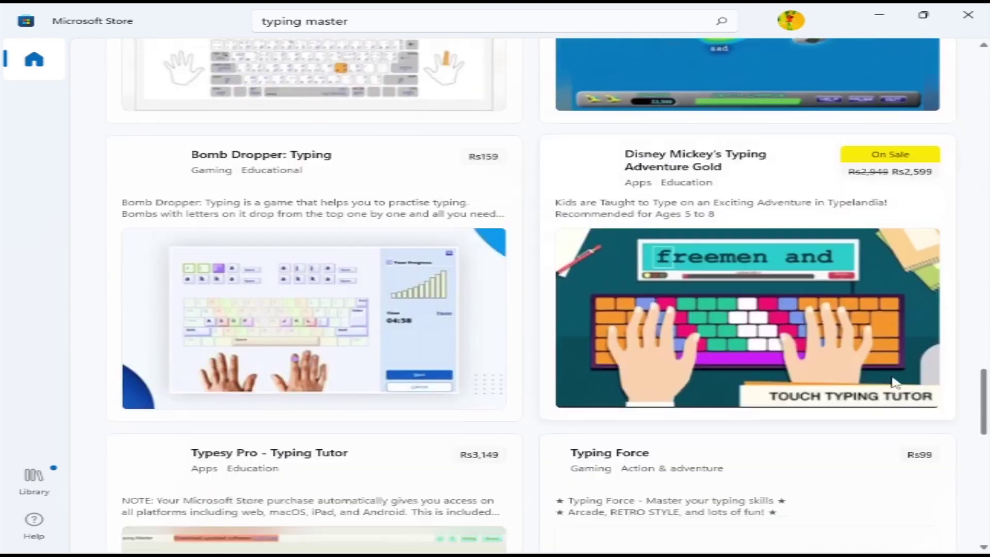
{"action": "scroll", "coordinate": [640, 373], "scroll_direction": "down", "scroll_amount": 8}
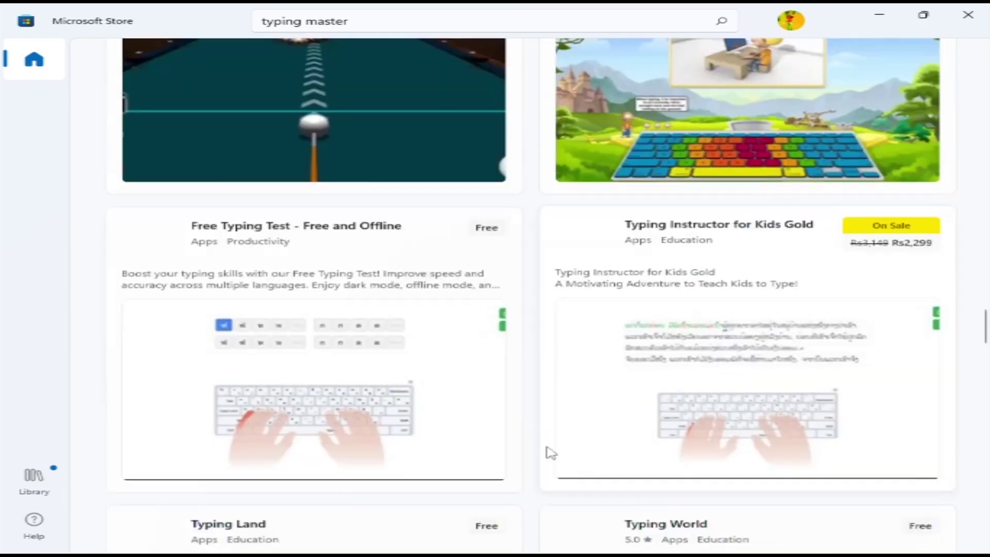
Step: Launch the installed Typing Master app and expand the Speed Building Course and the Numbers, Special Marks and 10-Key Pad Courses
{"action": "left_click", "coordinate": [389, 542]}
{"action": "left_click", "coordinate": [354, 257]}
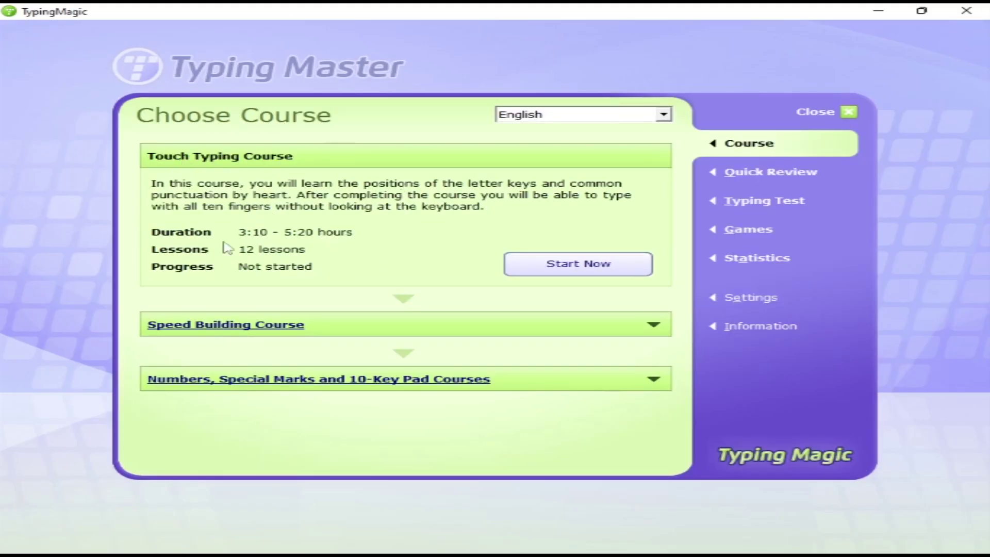
{"action": "left_click", "coordinate": [343, 331]}
{"action": "left_click", "coordinate": [611, 378]}
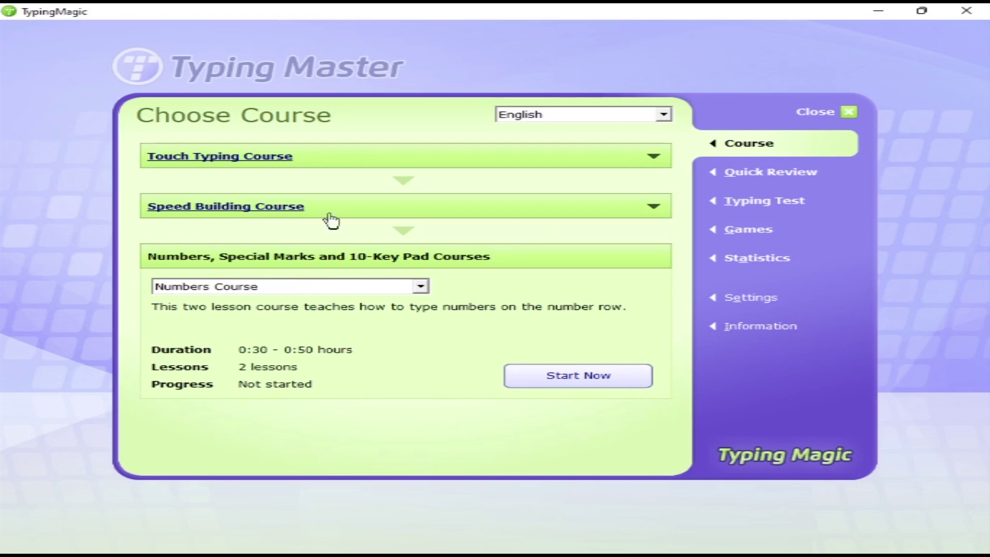
Step: Start the Touch Typing Course with The Home Row lesson and finish its touch typing basics introduction
{"action": "left_click", "coordinate": [588, 161]}
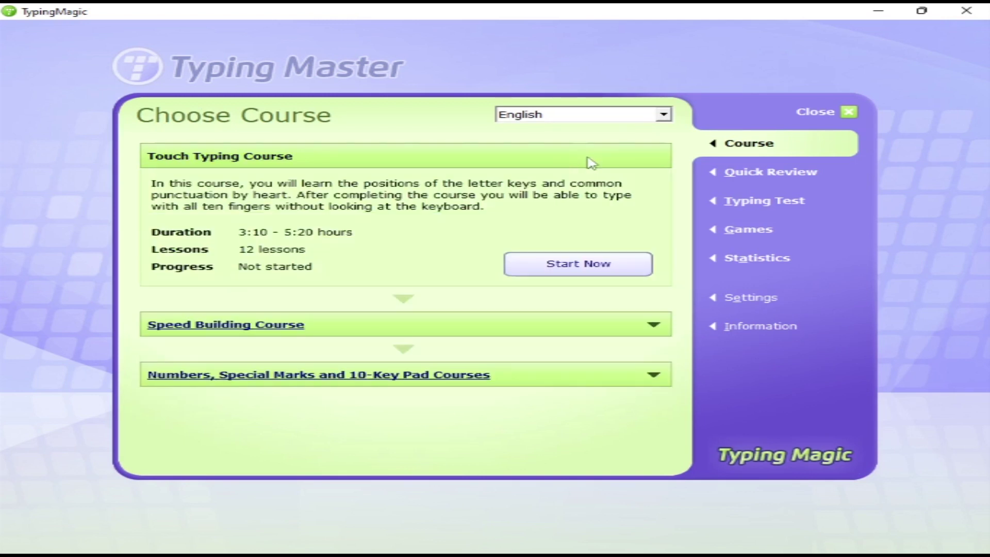
{"action": "left_click", "coordinate": [558, 265]}
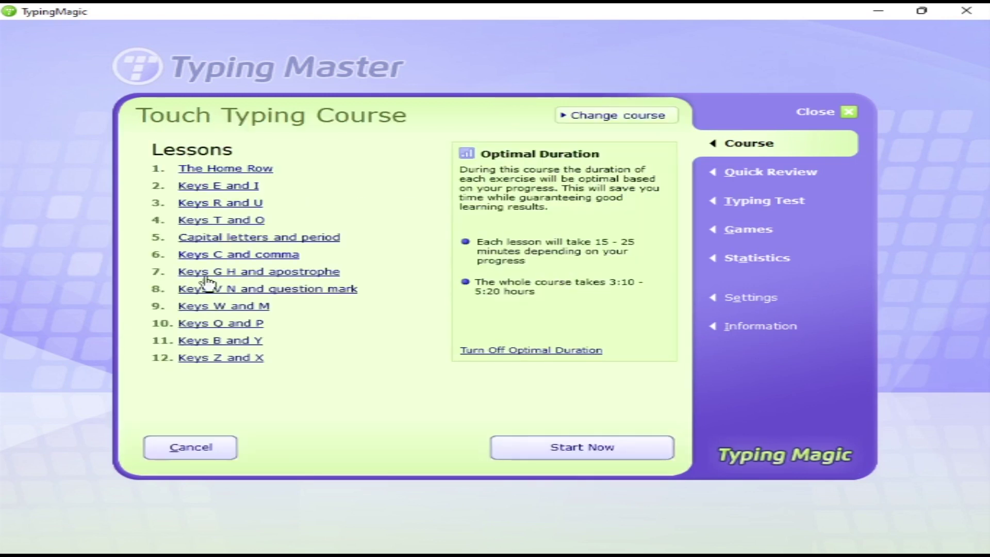
{"action": "left_click", "coordinate": [239, 170]}
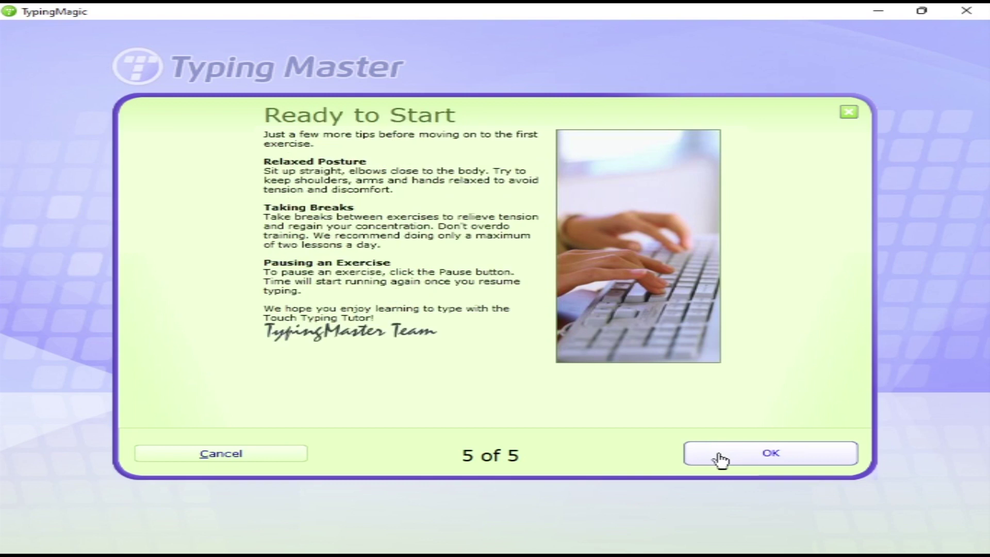
{"action": "left_click", "coordinate": [722, 457]}
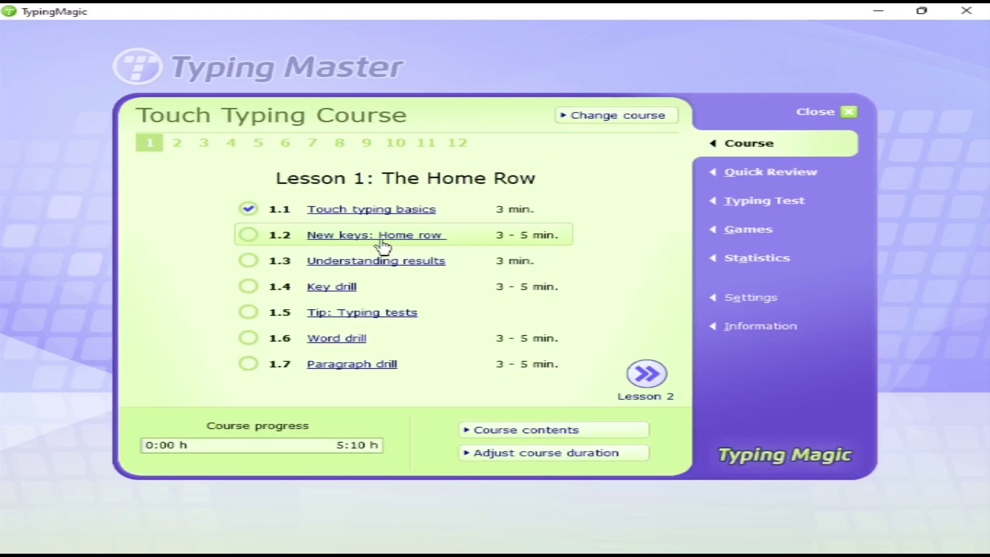
Step: Open exercise 1.2 New keys: Home row and practise the keys a, s, d, f, j, k, l and semicolon
{"action": "left_click", "coordinate": [382, 243]}
{"action": "key", "text": "space"}
{"action": "key", "text": "space"}
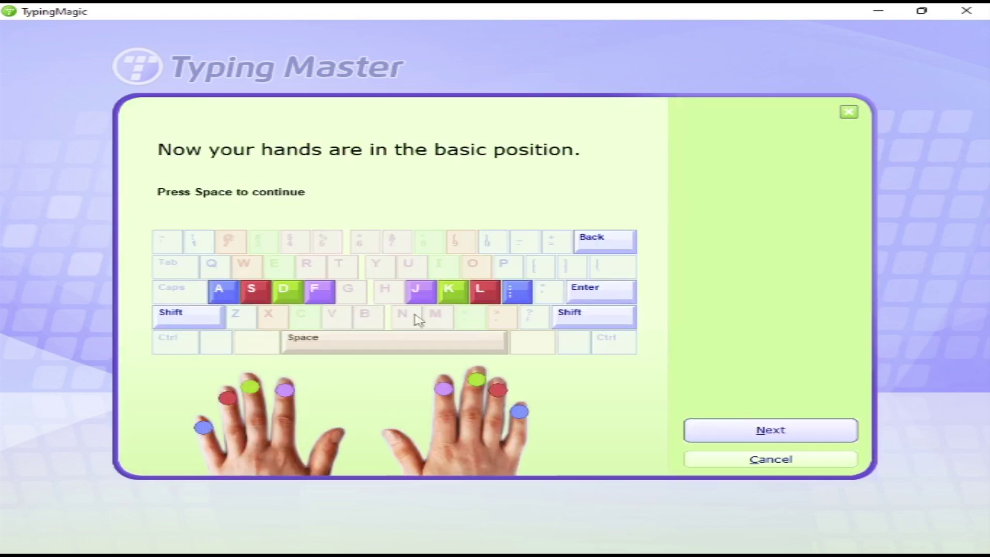
{"action": "key", "text": "space"}
{"action": "key", "text": "a"}
{"action": "key", "text": "s"}
{"action": "key", "text": "d"}
{"action": "key", "text": "f"}
{"action": "key", "text": "j"}
{"action": "key", "text": "k"}
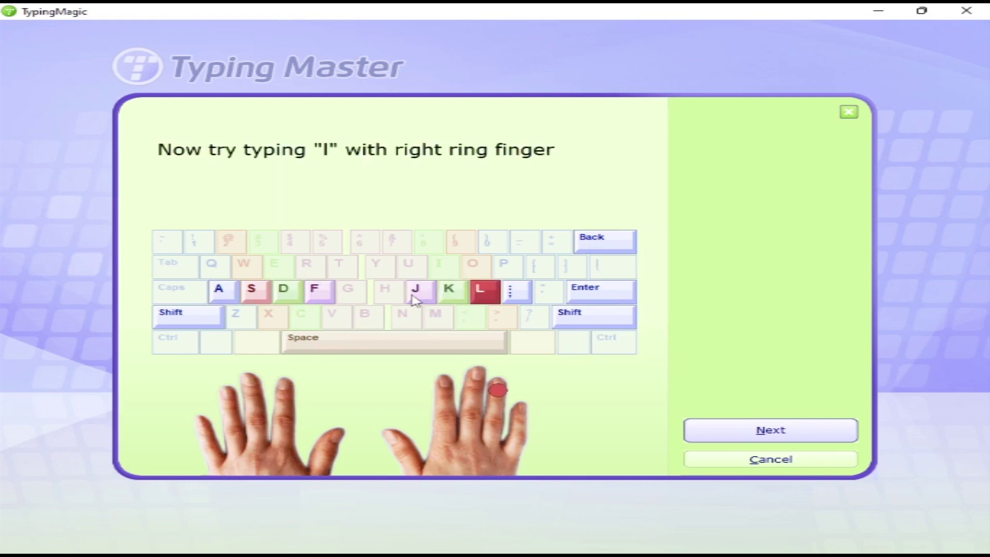
{"action": "key", "text": "l"}
{"action": "key", "text": "semicolon"}
{"action": "key", "text": "space"}
{"action": "key", "text": "space"}
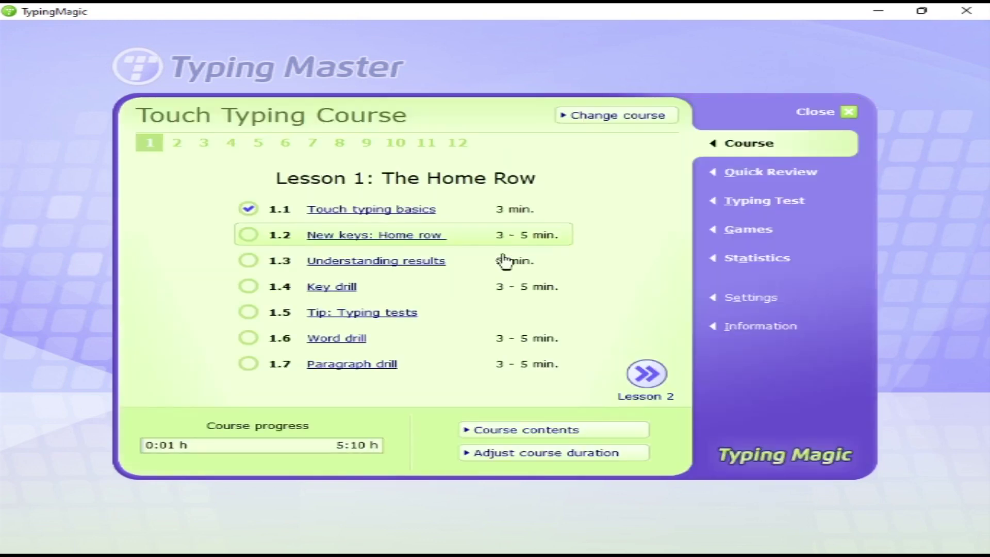
Step: Go back to the course selection and reopen the Touch Typing Course's lesson list
{"action": "left_click", "coordinate": [618, 119]}
{"action": "left_click", "coordinate": [569, 156]}
{"action": "left_click", "coordinate": [561, 265]}
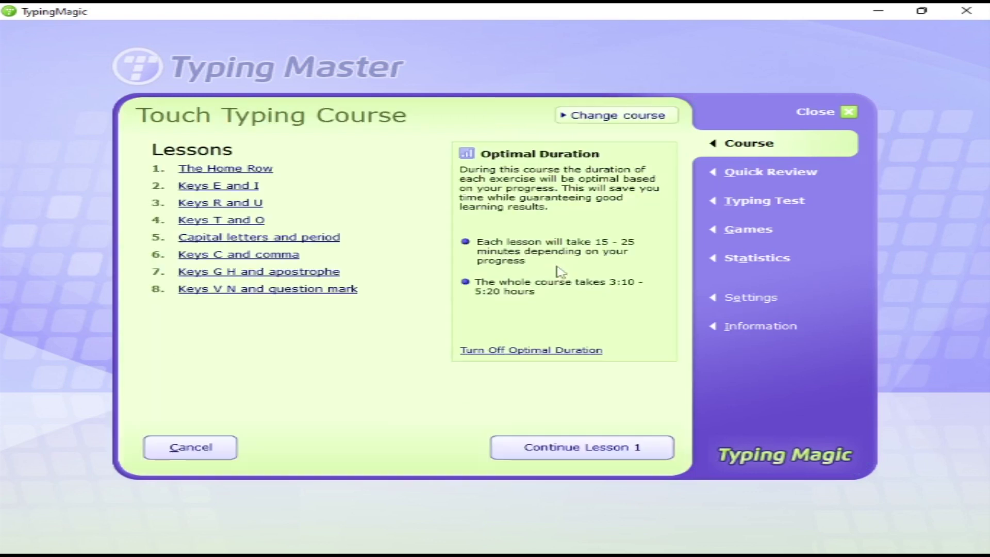
Step: Switch to the Speed Building Course and open exercise 6.3 Sentence drill in the Common words lesson
{"action": "left_click", "coordinate": [594, 119]}
{"action": "left_click", "coordinate": [593, 317]}
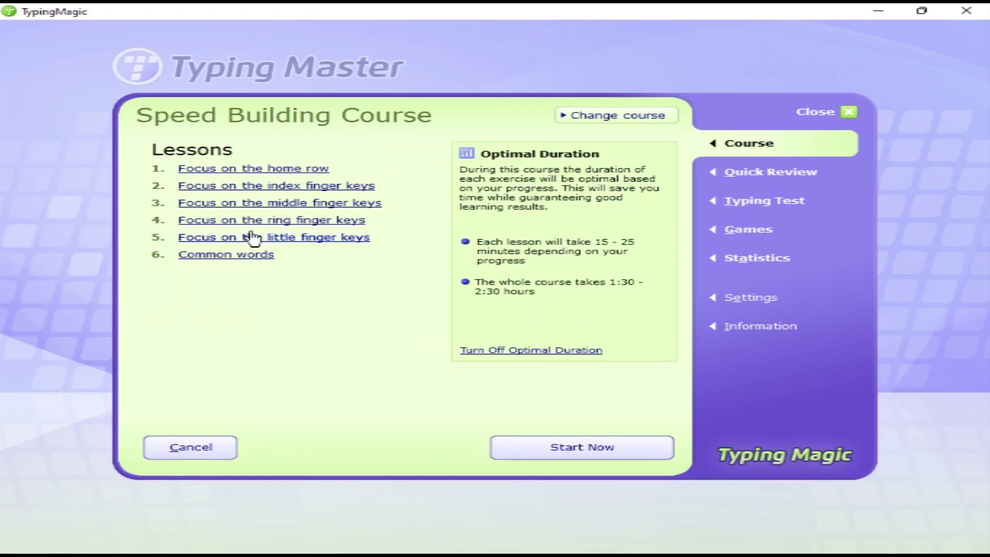
{"action": "left_click", "coordinate": [233, 256]}
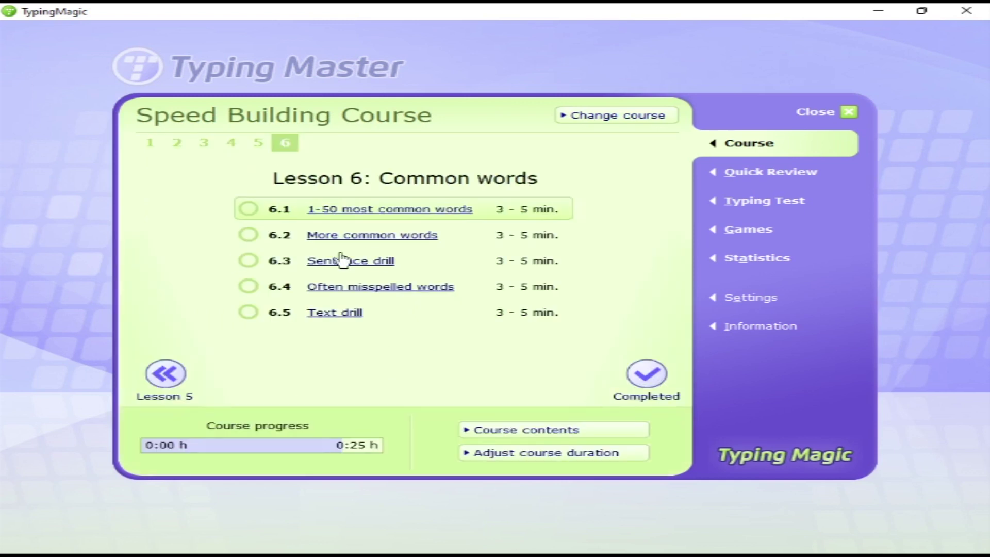
{"action": "left_click", "coordinate": [344, 261]}
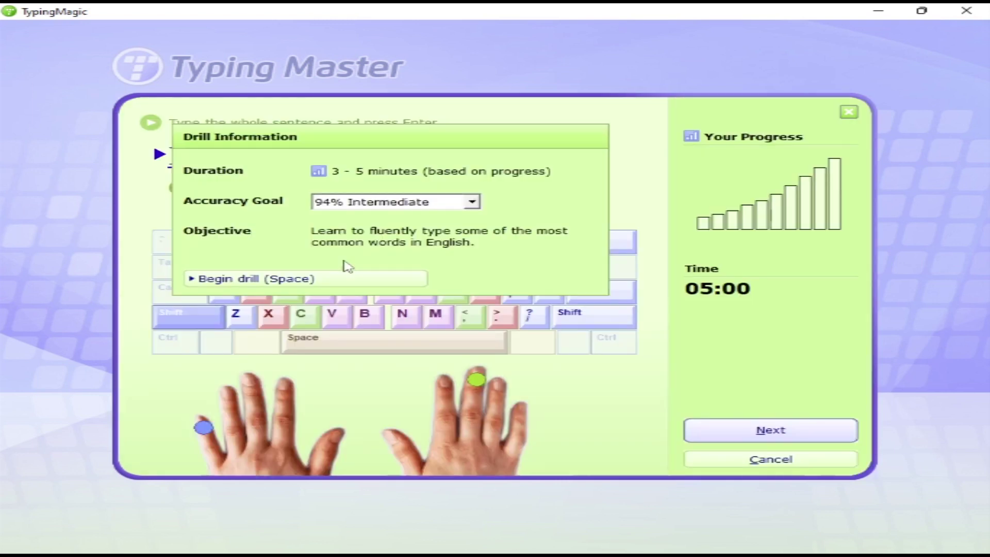
Step: Choose an accuracy goal for the sentence drill and begin the drill
{"action": "left_click", "coordinate": [379, 206]}
{"action": "left_click", "coordinate": [420, 207]}
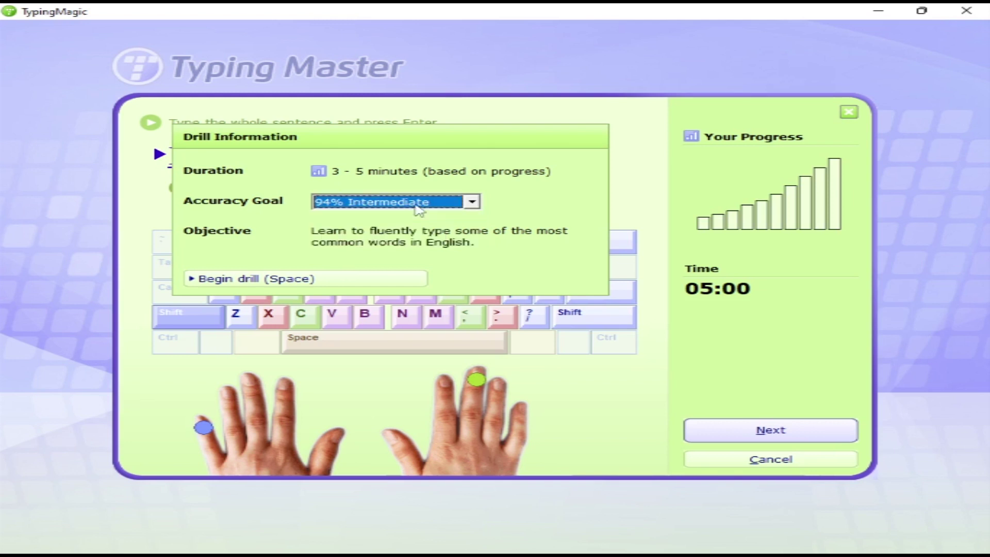
{"action": "left_click", "coordinate": [473, 204]}
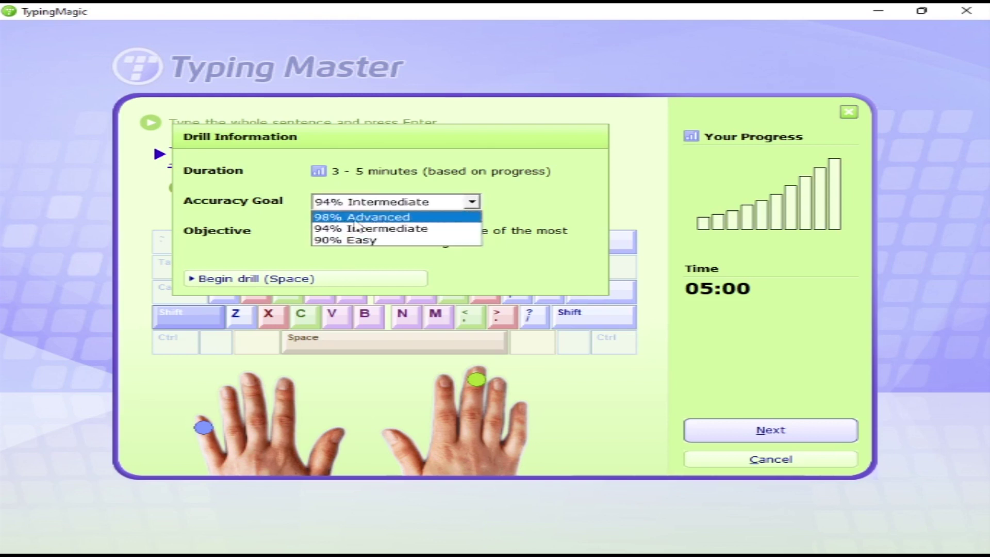
{"action": "left_click", "coordinate": [423, 223]}
{"action": "left_click", "coordinate": [312, 284]}
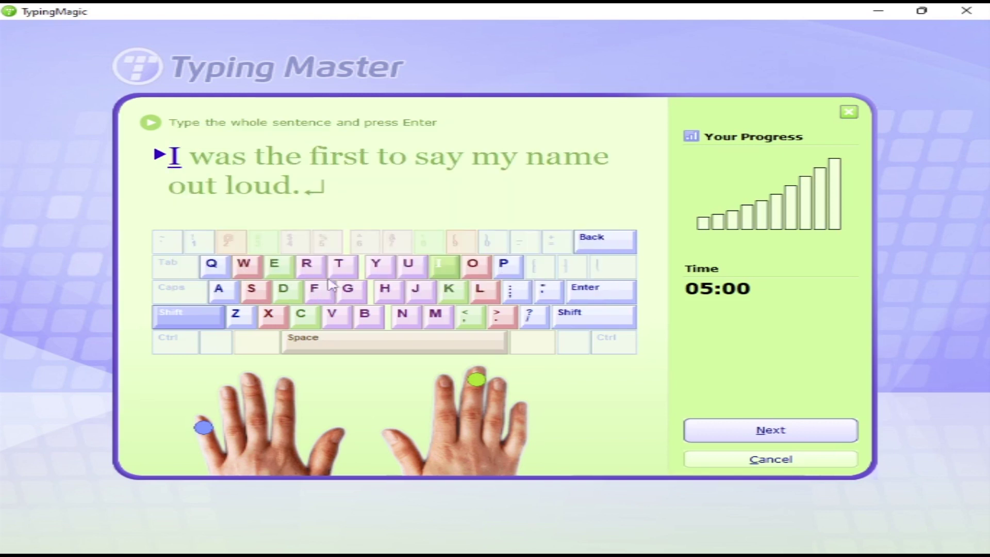
Step: Complete the drill sentence "I was the first to say my name out loud." and exit to the lesson's exercise list
{"action": "type", "text": "I was the "}
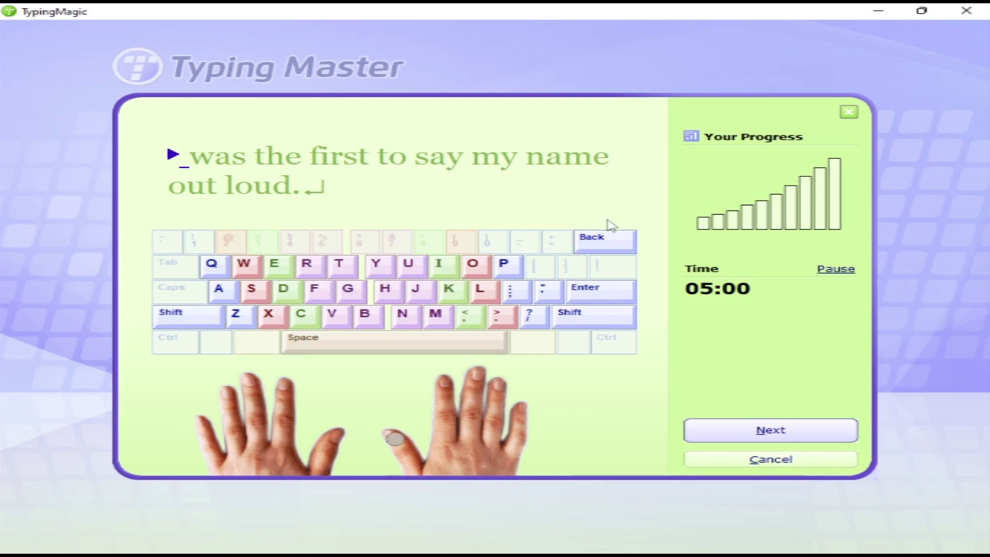
{"action": "type", "text": "first to s"}
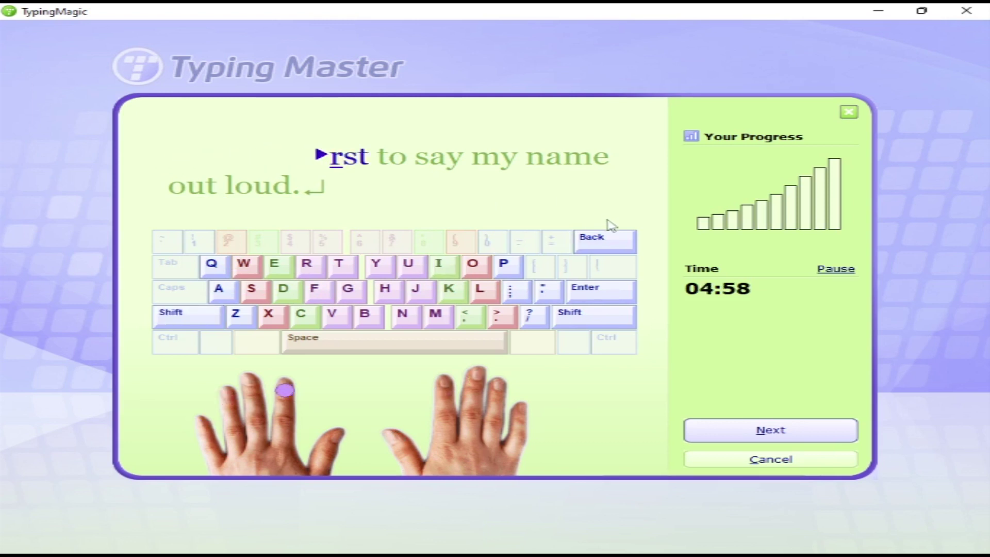
{"action": "type", "text": "ay my na"}
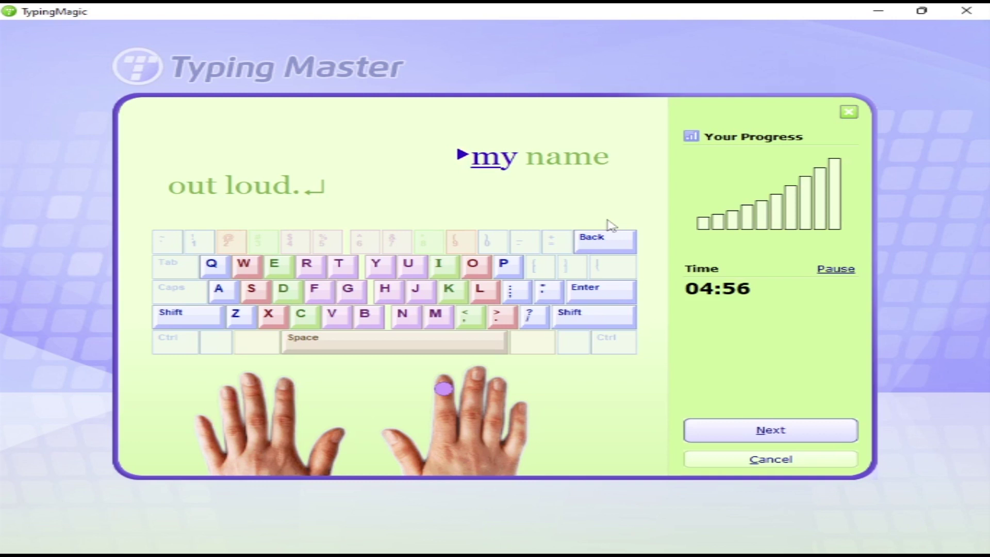
{"action": "type", "text": "me out lou"}
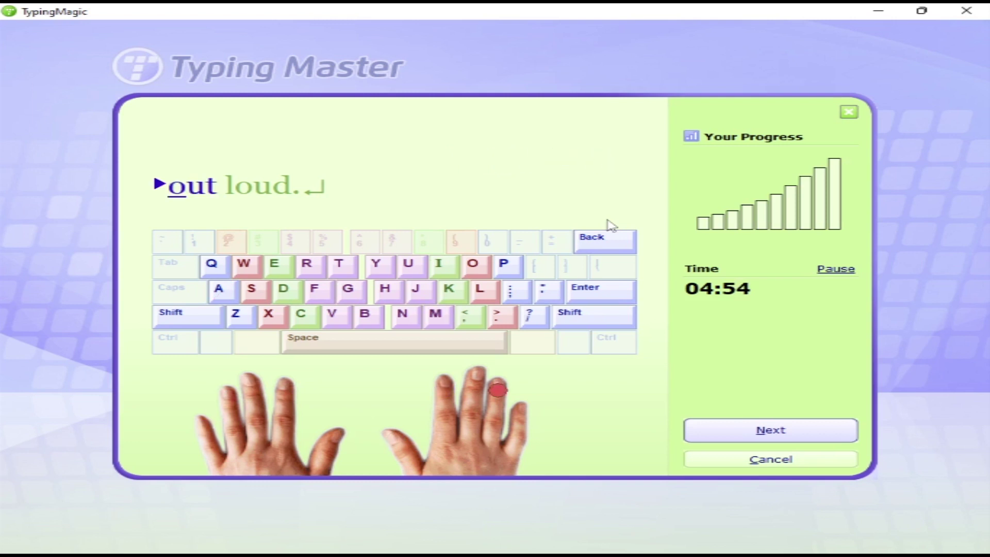
{"action": "type", "text": "d."}
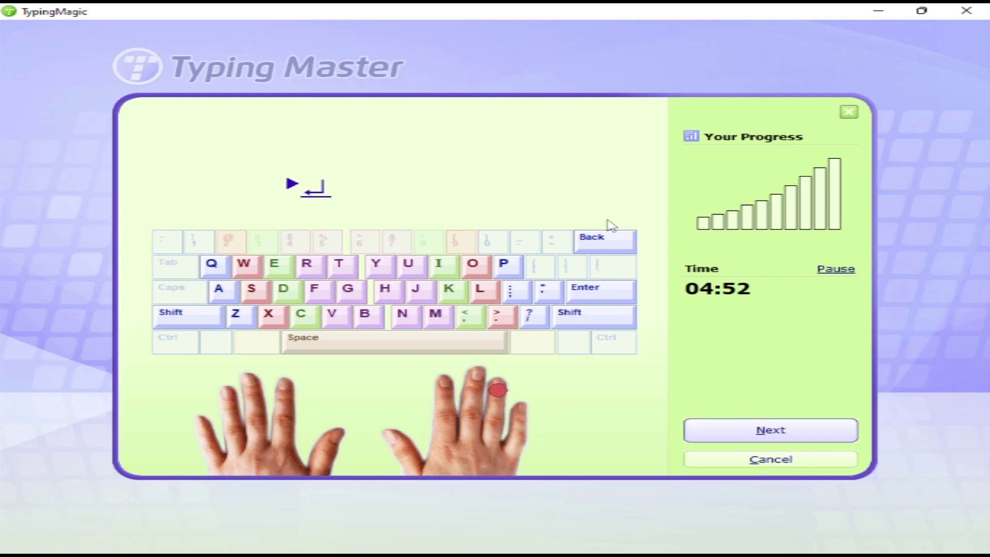
{"action": "key", "text": "Return"}
{"action": "left_click", "coordinate": [756, 430]}
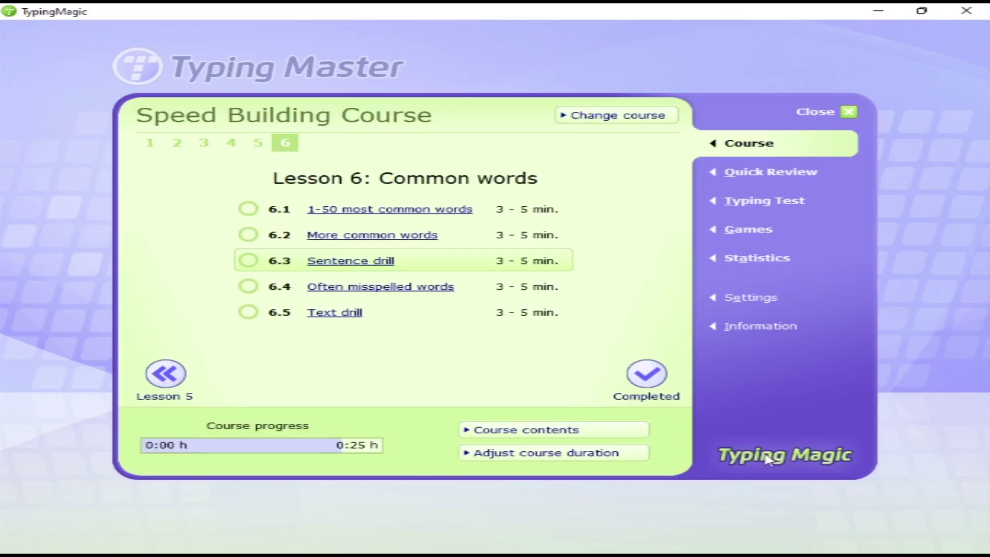
Step: Change the course to the 10-Key Number Pad Course
{"action": "left_click", "coordinate": [610, 114]}
{"action": "left_click", "coordinate": [420, 286]}
{"action": "left_click", "coordinate": [327, 325]}
{"action": "left_click", "coordinate": [578, 376]}
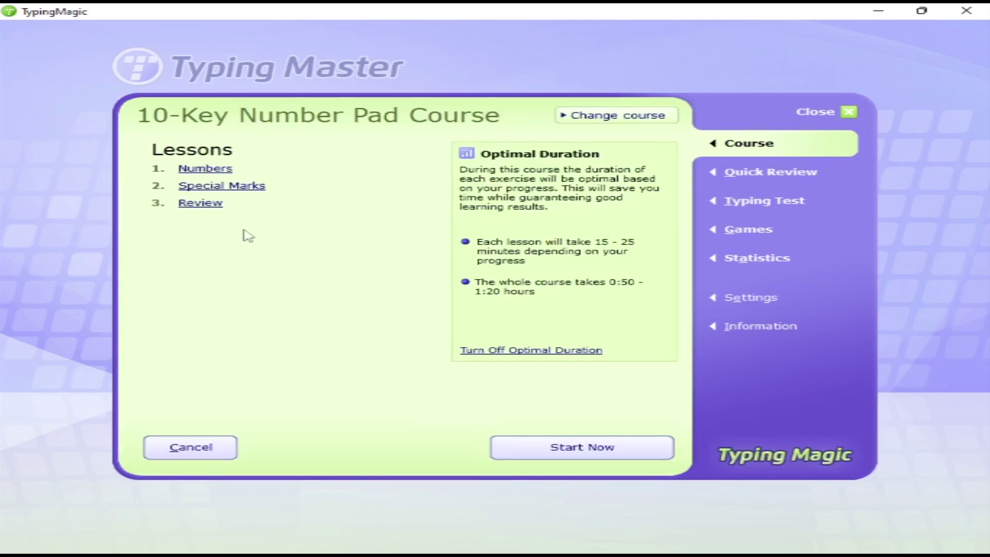
Step: Open the Special Marks lesson and begin exercise 2.1 New keys: + and period
{"action": "left_click", "coordinate": [204, 186]}
{"action": "left_click", "coordinate": [364, 210]}
{"action": "left_click", "coordinate": [374, 239]}
{"action": "key", "text": "space"}
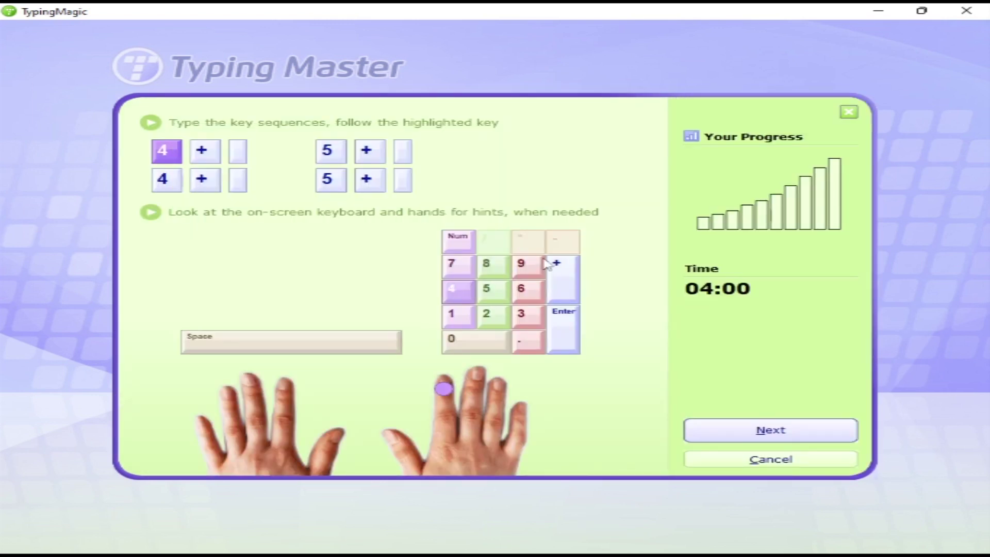
Step: Practise the number pad sequences 4+ and 5+, ending each with Enter, and exit the exercise
{"action": "type", "text": "4+4"}
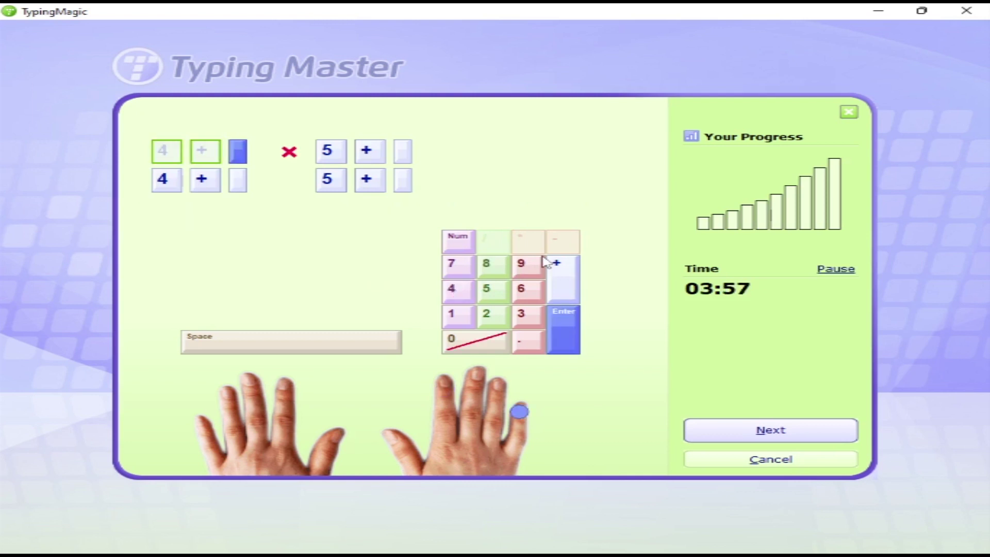
{"action": "key", "text": "Return"}
{"action": "type", "text": "5"}
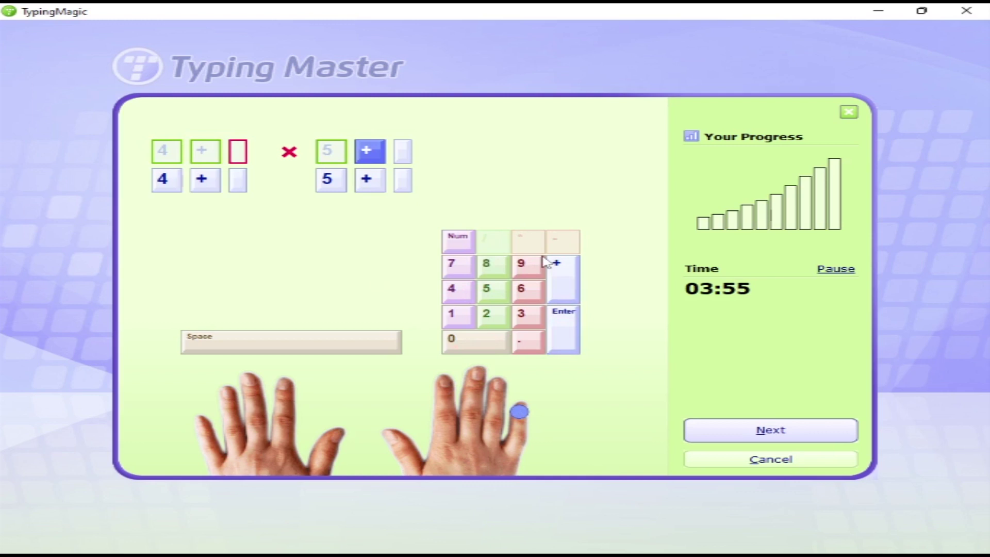
{"action": "type", "text": "+"}
{"action": "key", "text": "Return"}
{"action": "type", "text": "4+"}
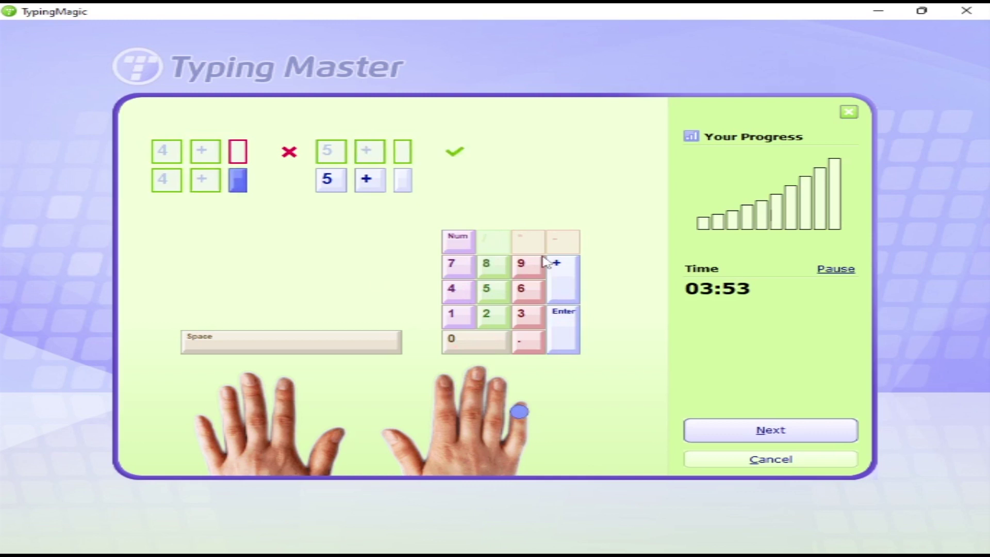
{"action": "key", "text": "Return"}
{"action": "type", "text": "5+"}
{"action": "key", "text": "Return"}
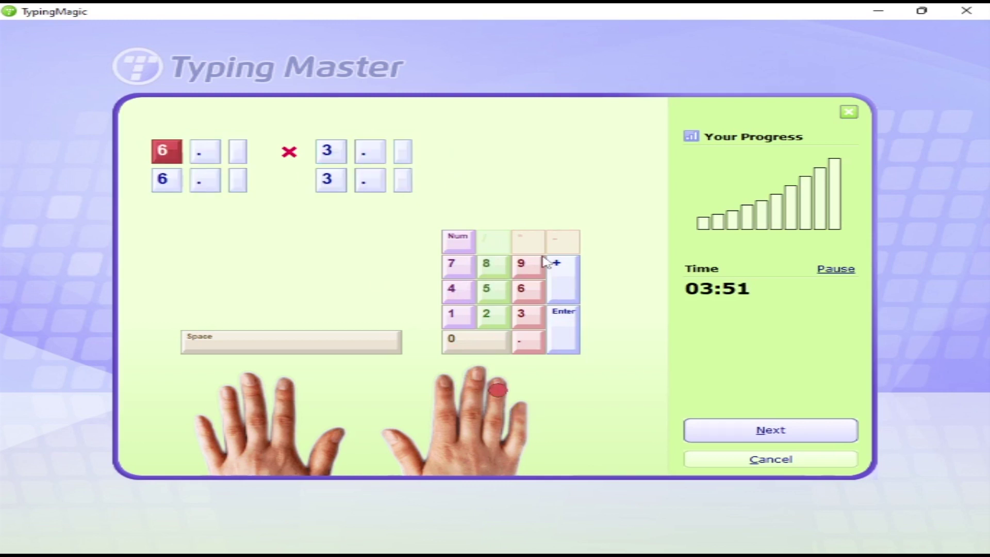
{"action": "left_click", "coordinate": [765, 460]}
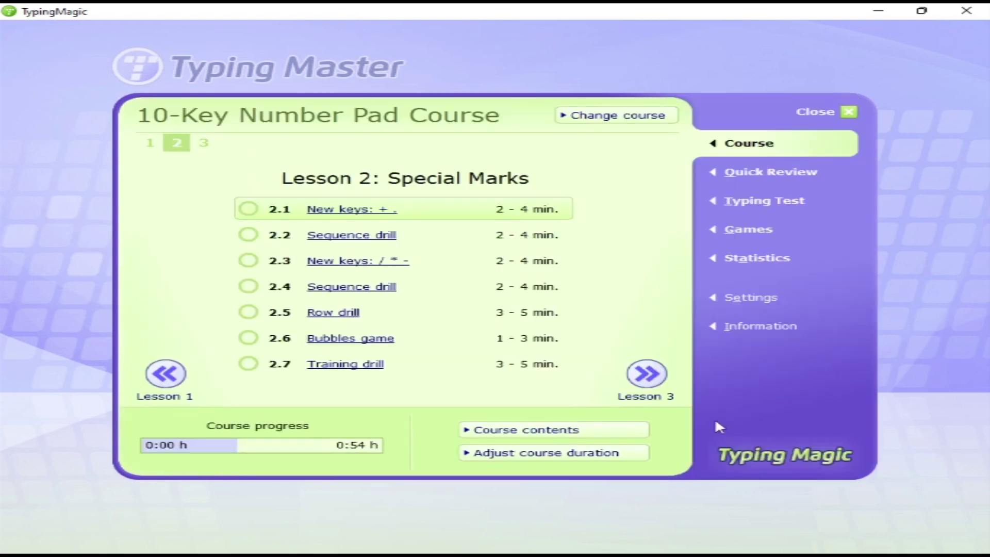
Step: View Quick Review and browse the test texts available for the Typing Test
{"action": "left_click", "coordinate": [773, 179]}
{"action": "left_click", "coordinate": [764, 203]}
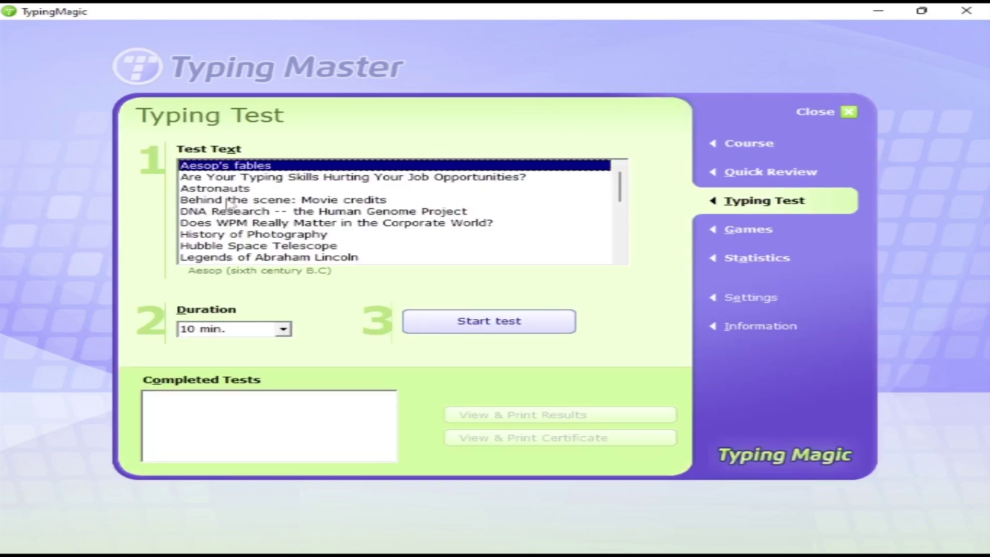
{"action": "scroll", "coordinate": [243, 216], "scroll_direction": "down", "scroll_amount": 5}
{"action": "left_click", "coordinate": [242, 235]}
{"action": "scroll", "coordinate": [242, 242], "scroll_direction": "down", "scroll_amount": 1}
Step: Look through the Games and Statistics pages and check the available keyboard layouts in Settings
{"action": "left_click", "coordinate": [750, 230]}
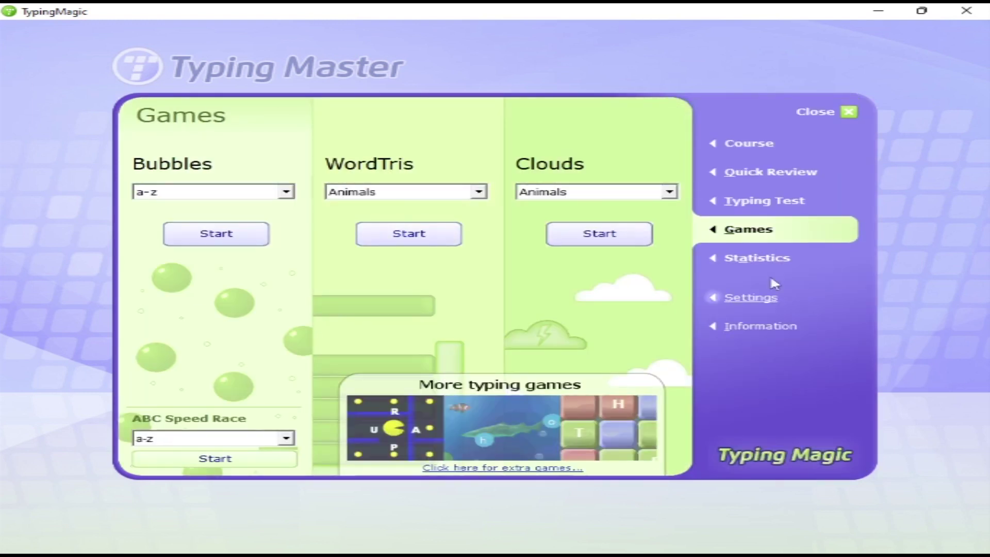
{"action": "left_click", "coordinate": [763, 259]}
{"action": "left_click", "coordinate": [763, 299]}
{"action": "left_click", "coordinate": [479, 295]}
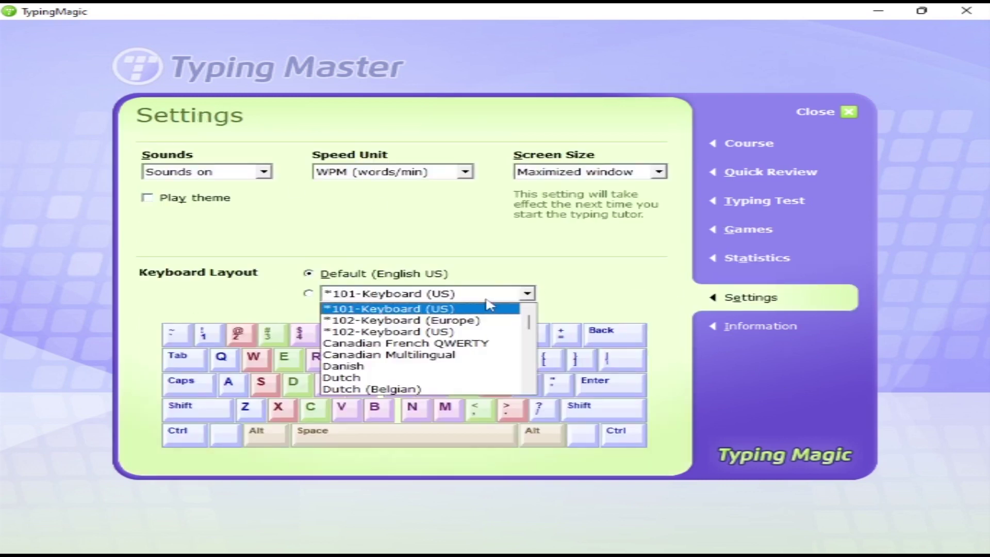
{"action": "left_click", "coordinate": [554, 288]}
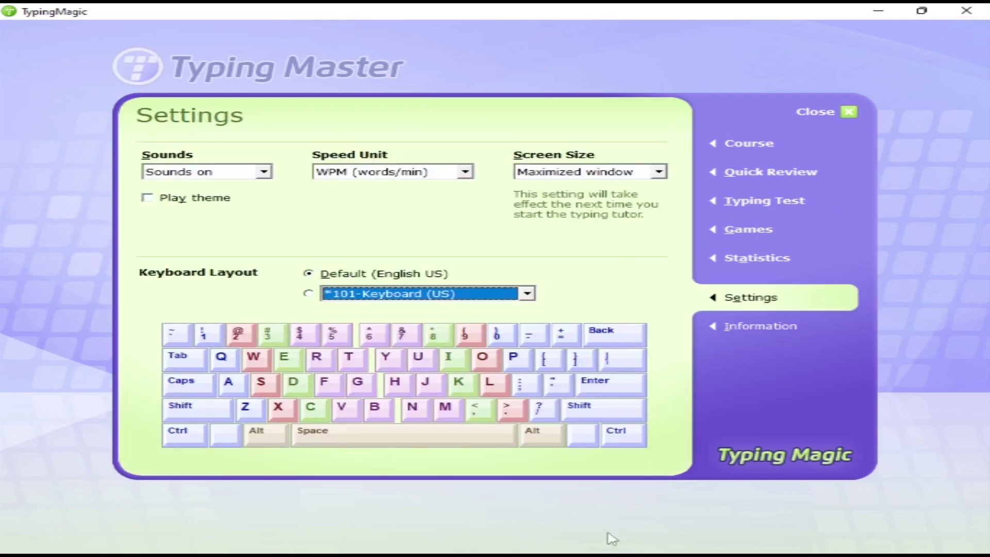